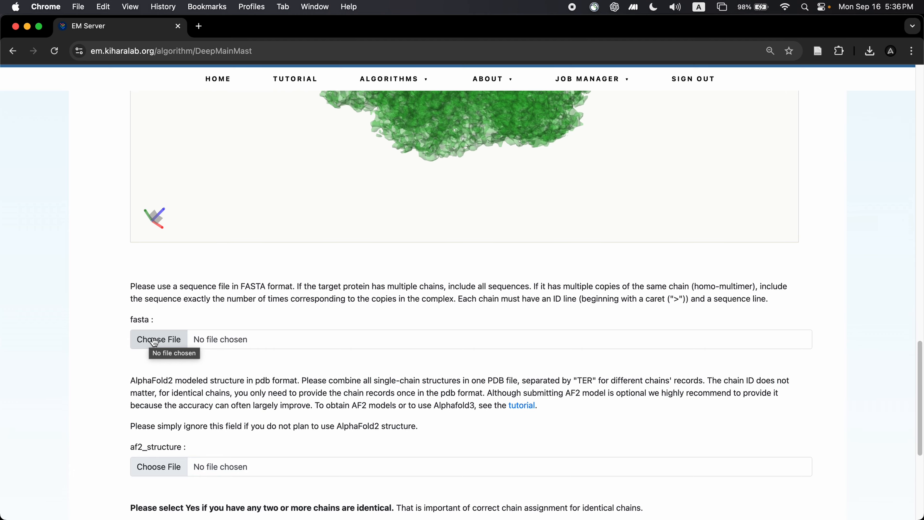
# Attach emd_2513.fasta from the DMM_Test folder as the fasta sequence file
pyautogui.click(155, 342)
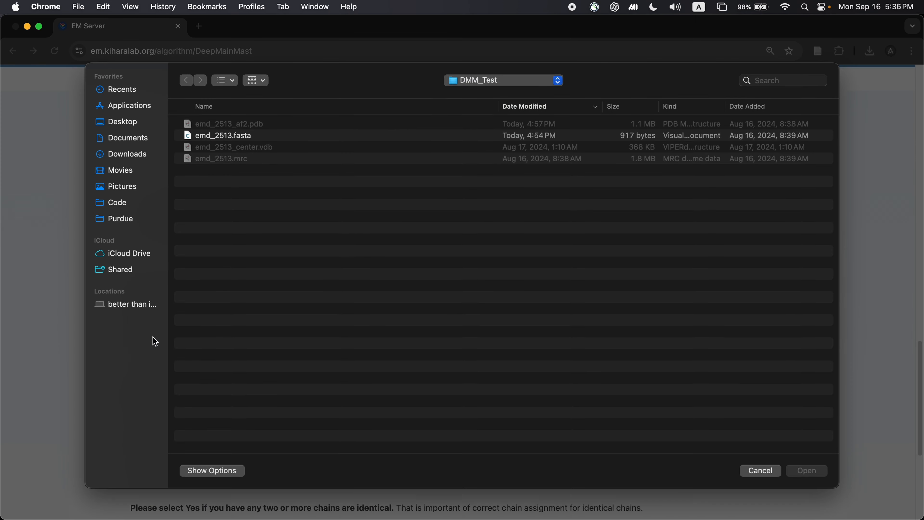
pyautogui.click(240, 138)
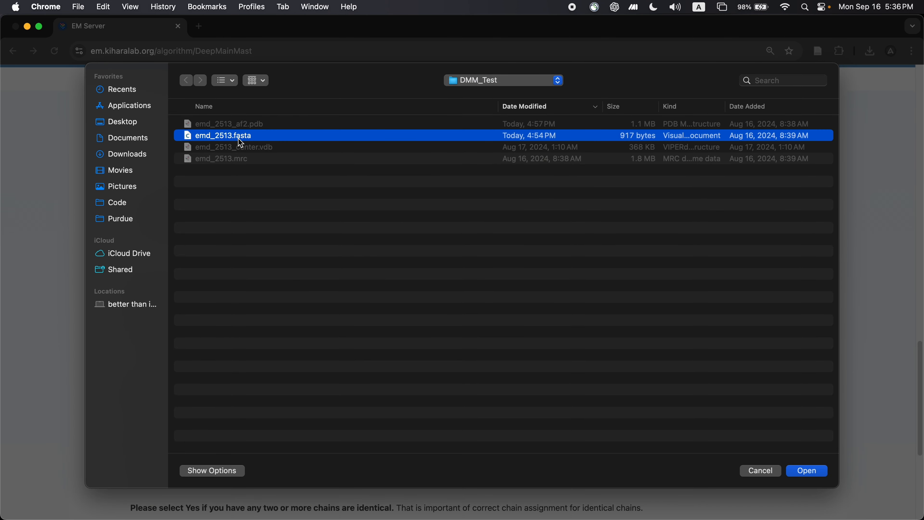
pyautogui.doubleClick(239, 138)
pyautogui.scroll(-1, 329, 314)
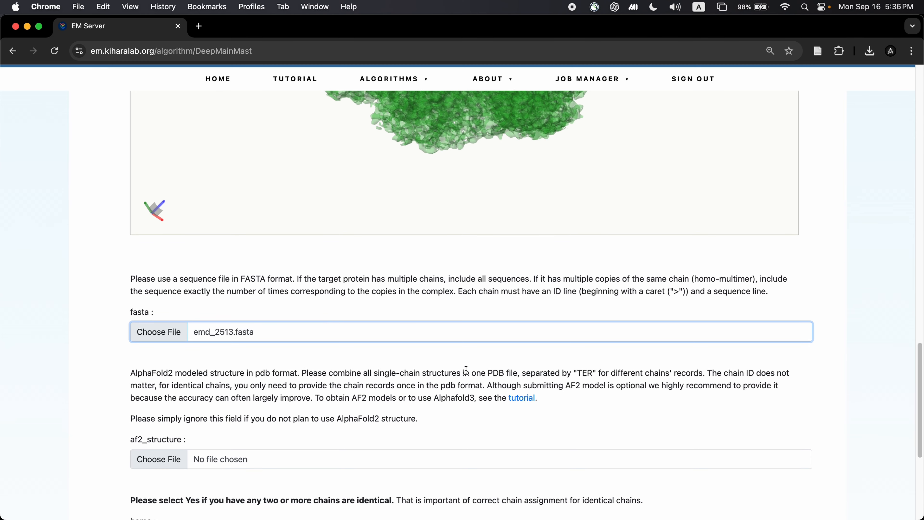
# Switch to TextEdit and add two more copies of the 2513C record at the end of emd_2513.fasta
pyautogui.hotkey('ctrl', 'Left')
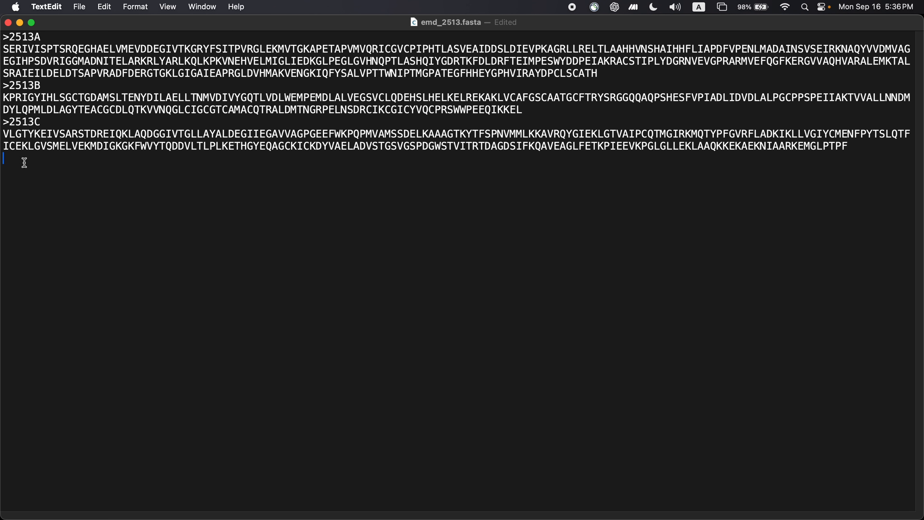
pyautogui.moveTo(11, 157); pyautogui.dragTo(2, 127)
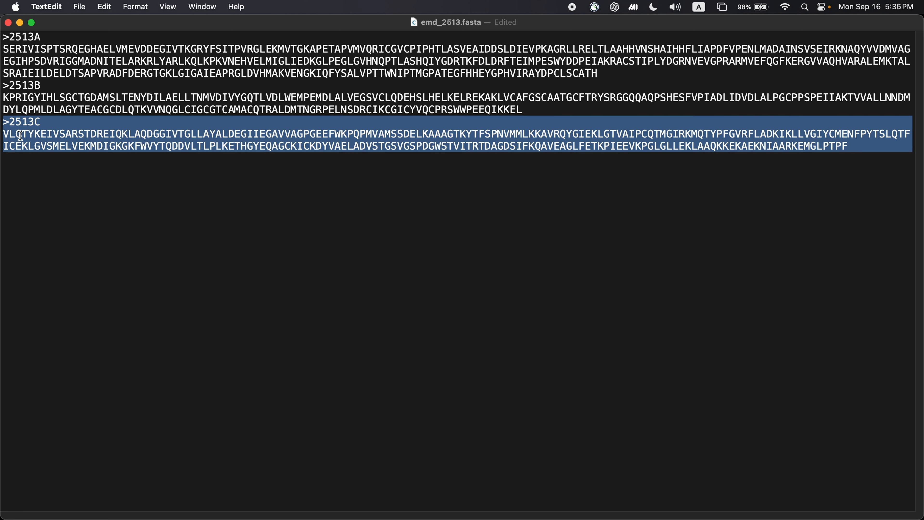
pyautogui.press('super+c')
pyautogui.click(36, 157)
pyautogui.press('super+v')
pyautogui.press('super+v')
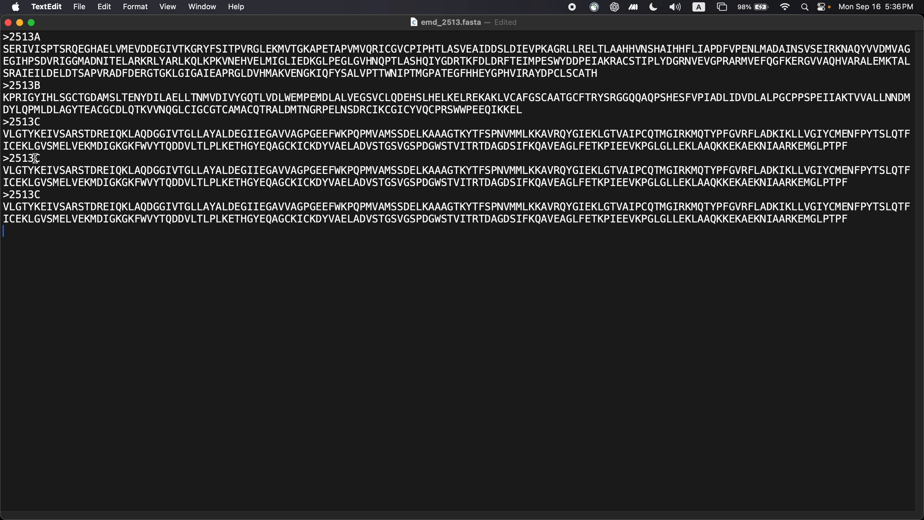
# Rename the ID lines of the two copied chain records as >2513C_2 and >2513C_3
pyautogui.click(46, 158)
pyautogui.write('_2')
pyautogui.click(47, 194)
pyautogui.write('_3')
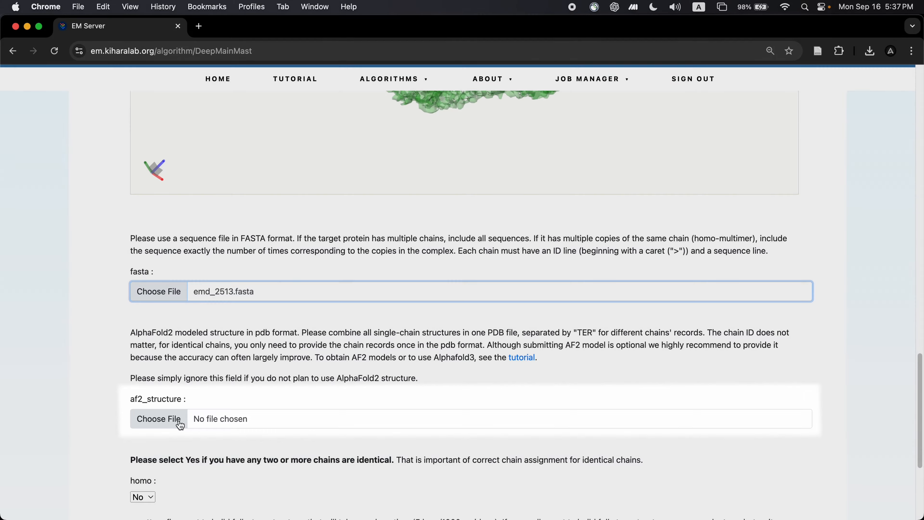
# Attach emd_2513_af2.pdb as the af2_structure file and highlight the TER separator after the first chain in its TextEdit view
pyautogui.click(162, 419)
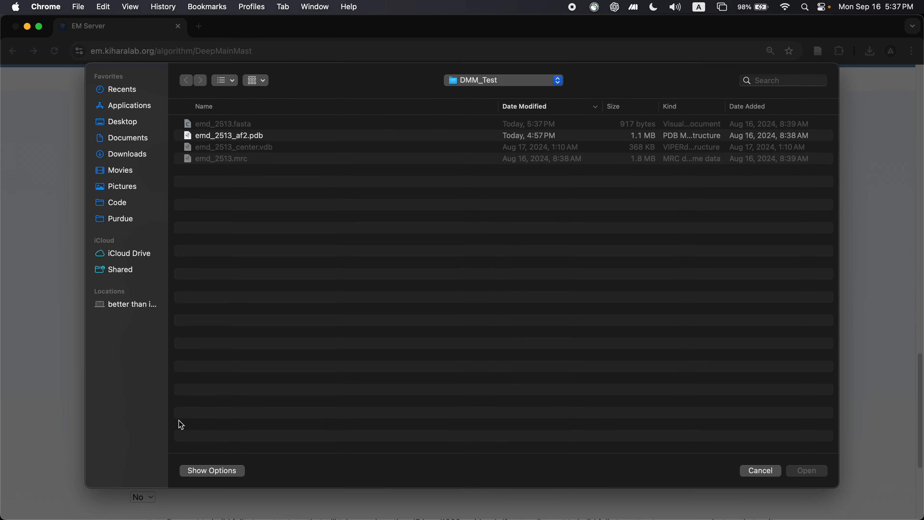
pyautogui.click(228, 138)
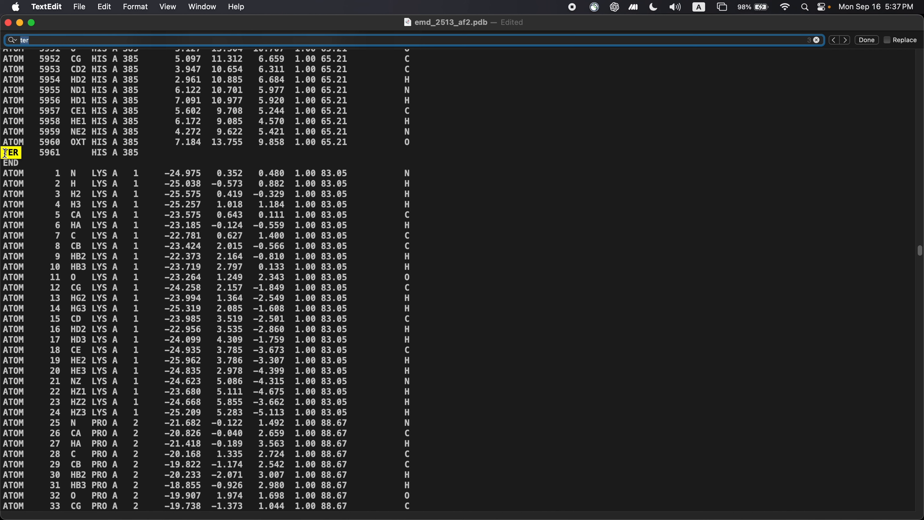
pyautogui.moveTo(28, 151); pyautogui.dragTo(1, 151)
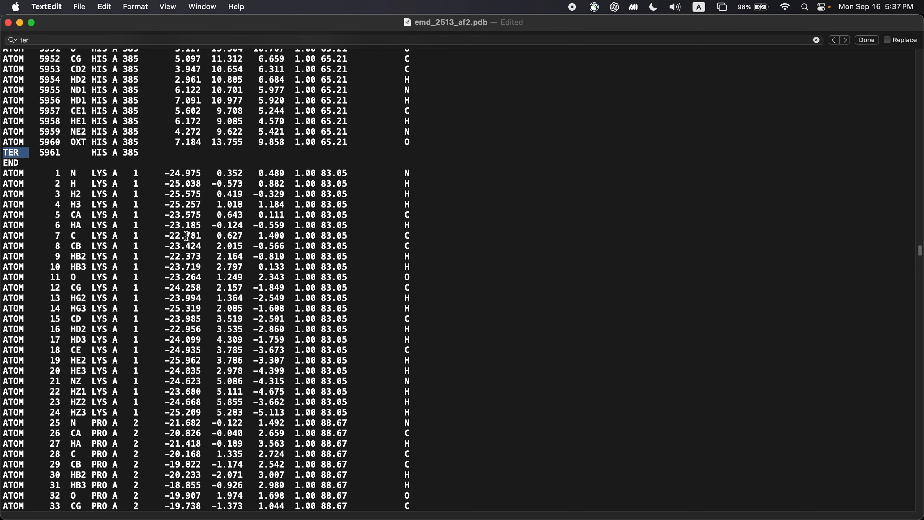
pyautogui.hotkey('ctrl', 'Right')
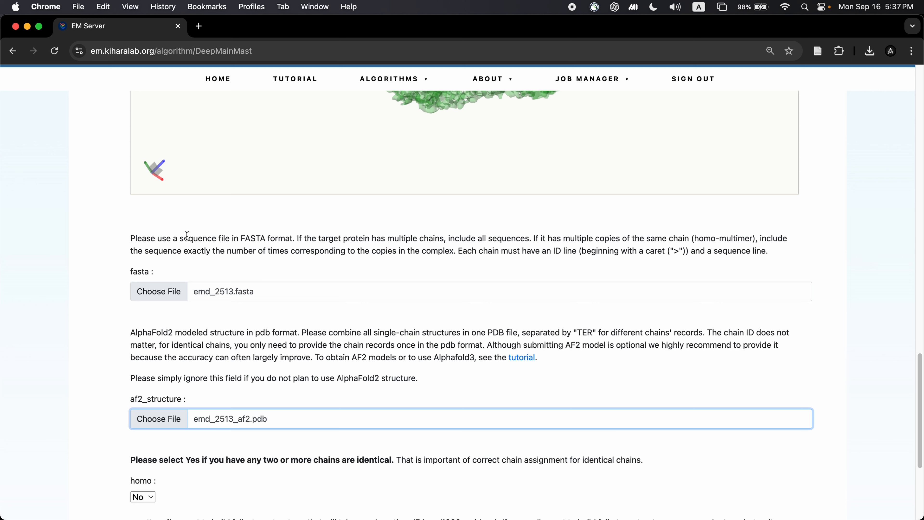
# Check the homo and rosetta options, keep both at No, and upload the DeepMainMast job
pyautogui.scroll(-5, 190, 356)
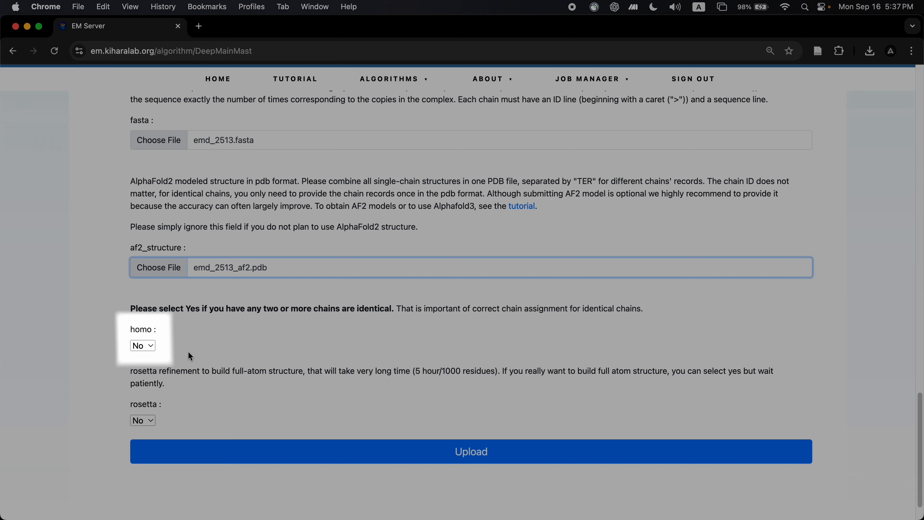
pyautogui.click(149, 345)
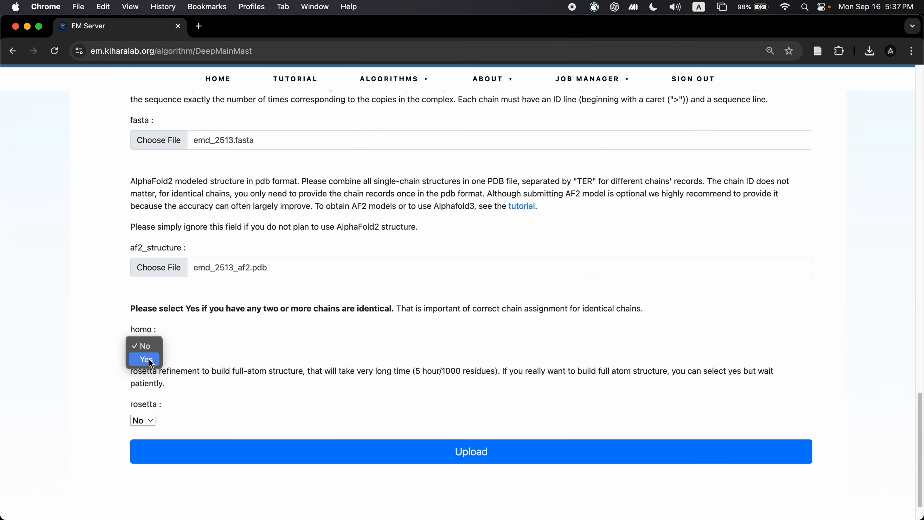
pyautogui.click(206, 351)
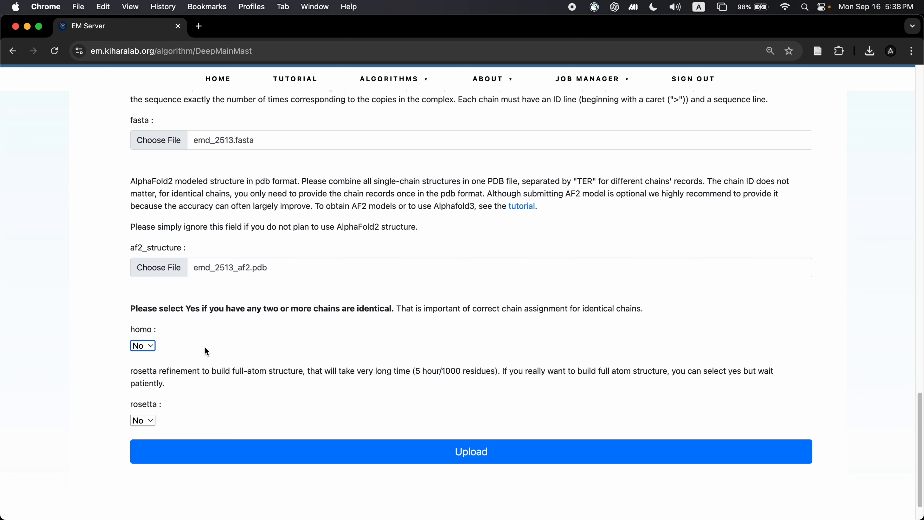
pyautogui.scroll(-1, 176, 400)
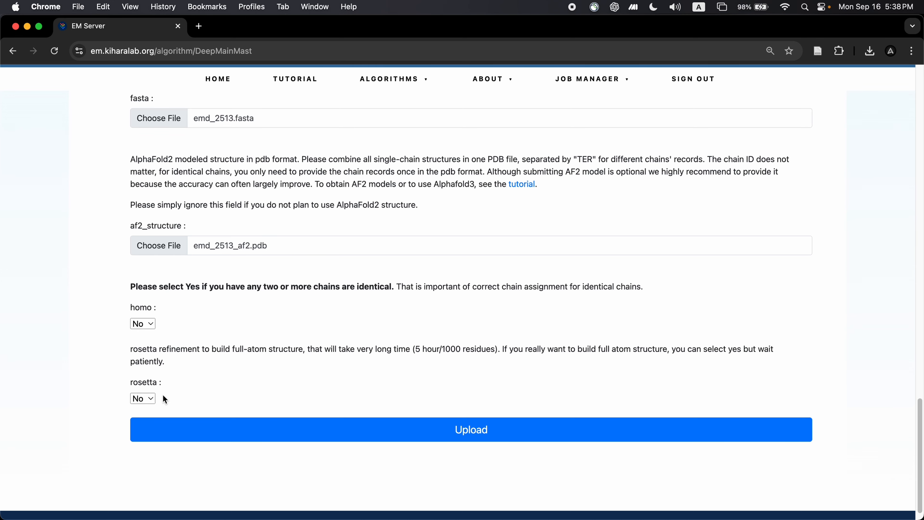
pyautogui.click(144, 398)
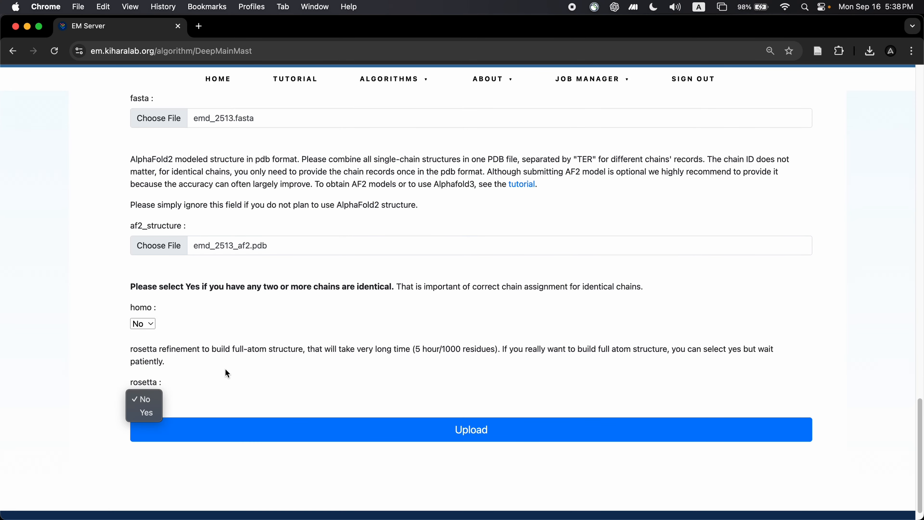
pyautogui.click(225, 369)
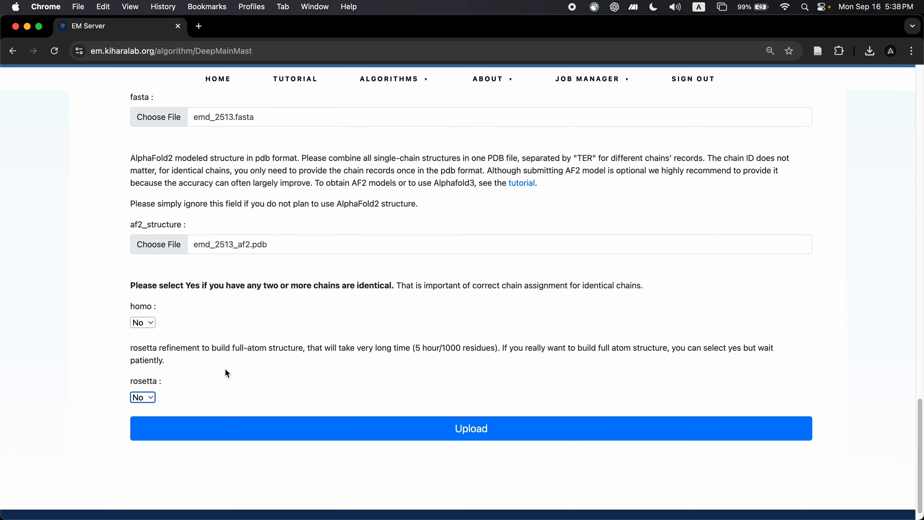
pyautogui.scroll(-1, 225, 369)
pyautogui.click(171, 409)
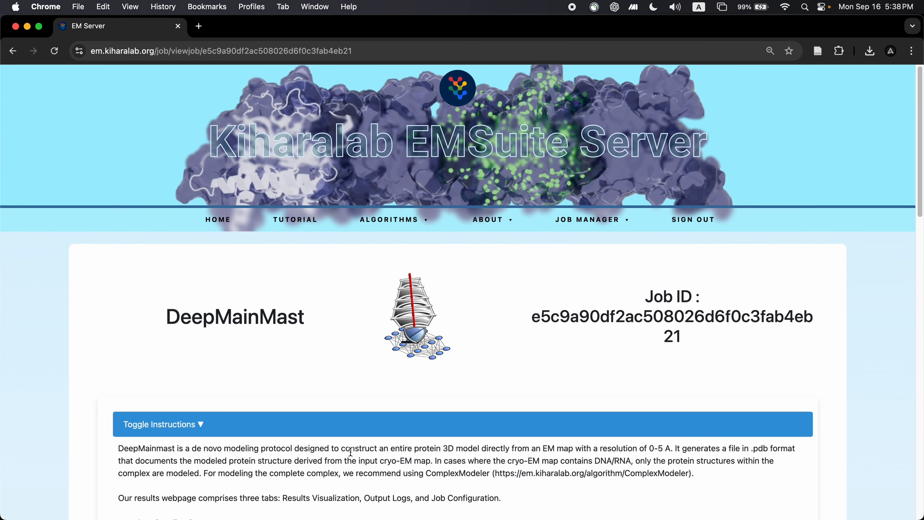
# Highlight the submitted job's ID, and open the result of the successful DeepMainMast job from My Jobs
pyautogui.scroll(-3, 595, 341)
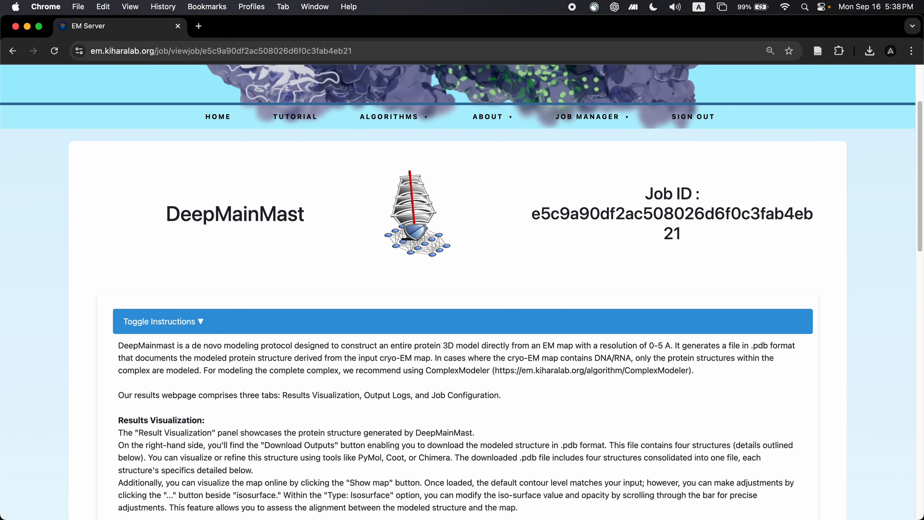
pyautogui.doubleClick(628, 215)
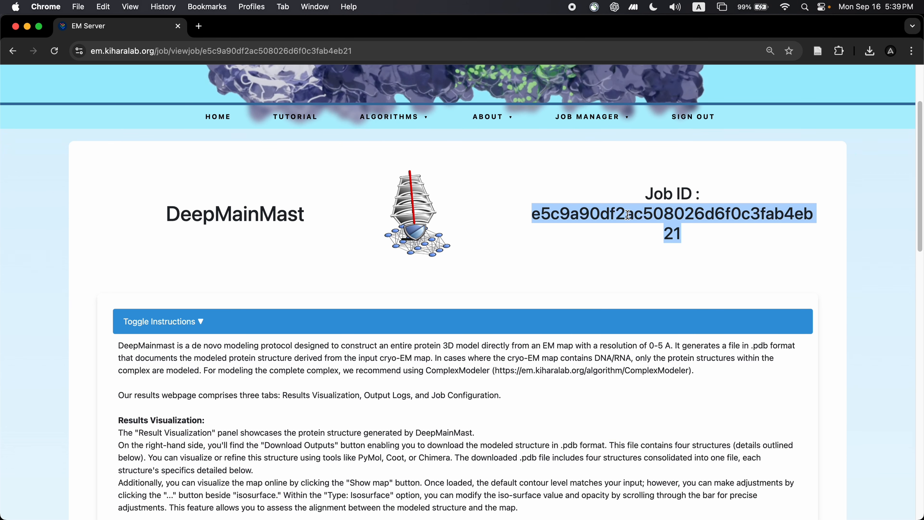
pyautogui.click(574, 122)
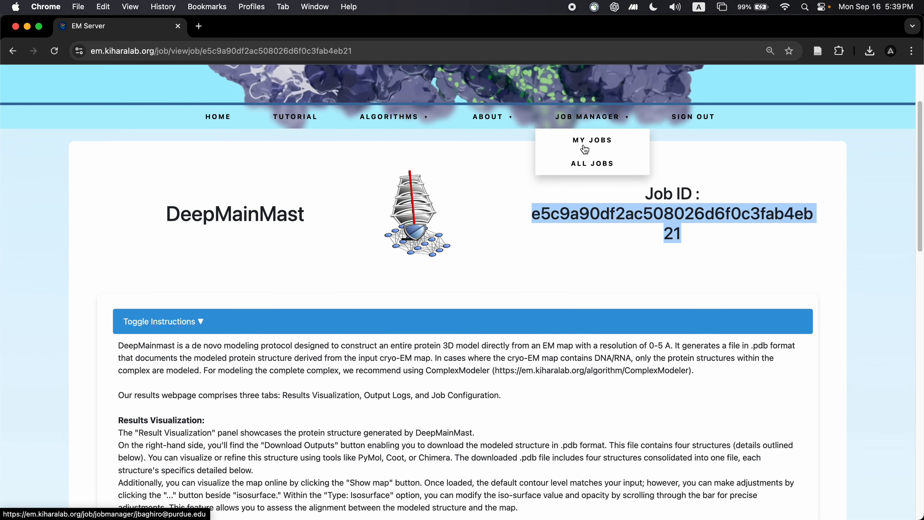
pyautogui.click(582, 156)
pyautogui.scroll(-3, 650, 295)
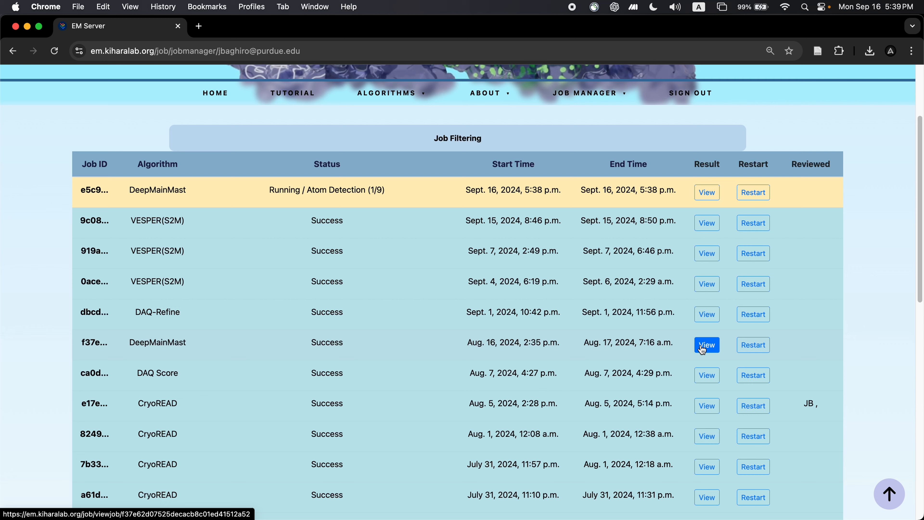
pyautogui.click(702, 350)
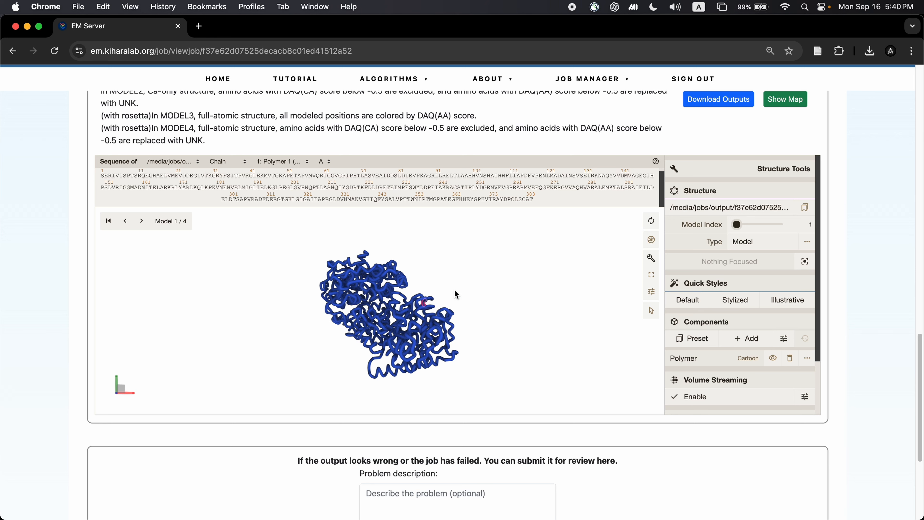
# Rotate the modeled structure and step through models 2, 3 and 4, applying the Default quick style at model 3
pyautogui.moveTo(505, 314); pyautogui.dragTo(467, 322)
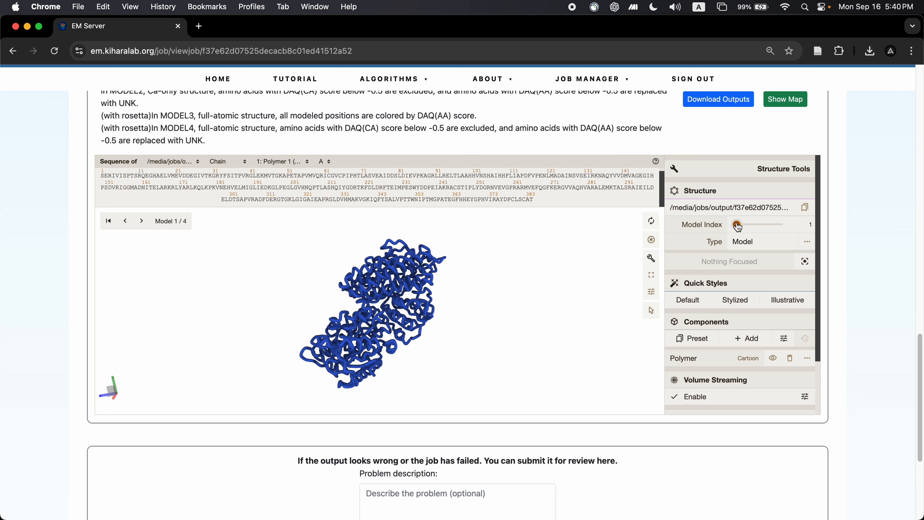
pyautogui.moveTo(737, 225); pyautogui.dragTo(749, 225)
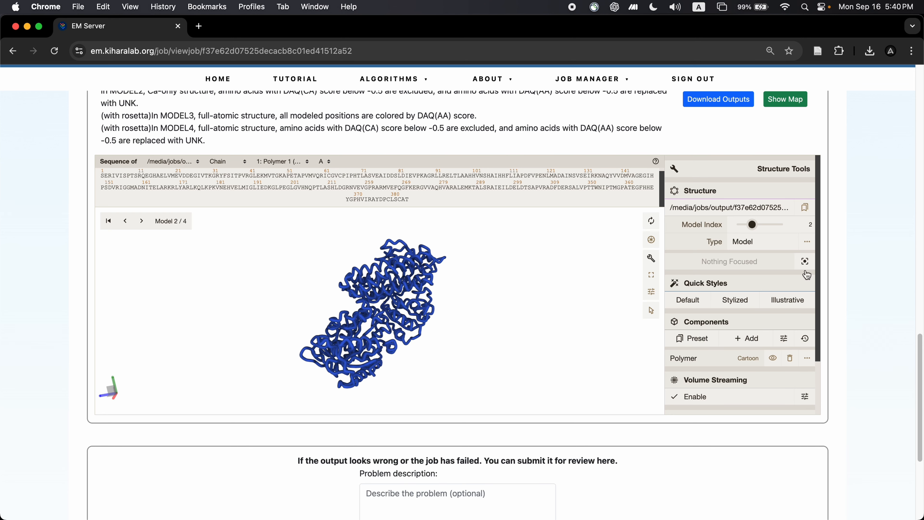
pyautogui.click(760, 224)
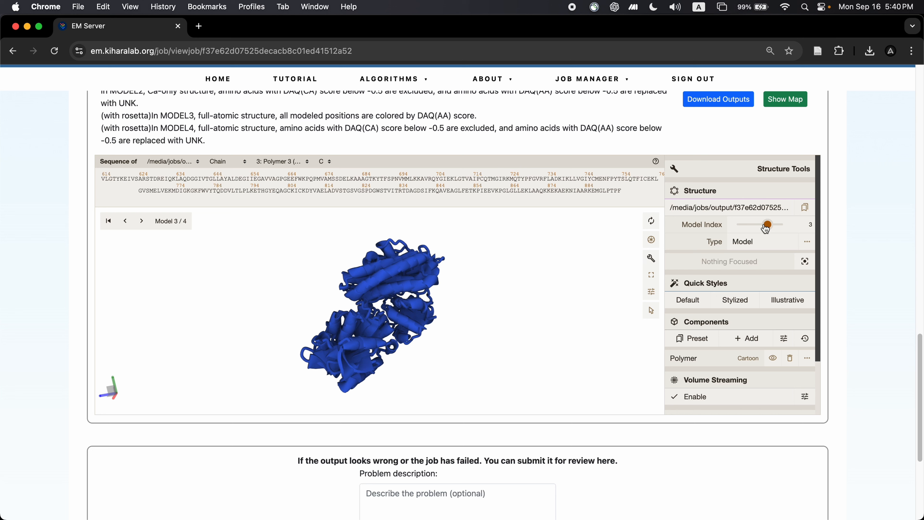
pyautogui.click(689, 309)
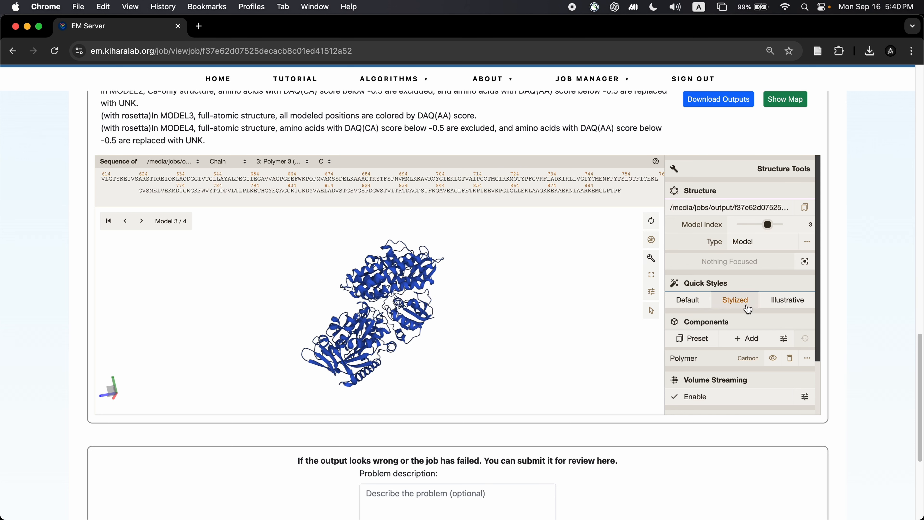
pyautogui.moveTo(770, 224); pyautogui.dragTo(782, 224)
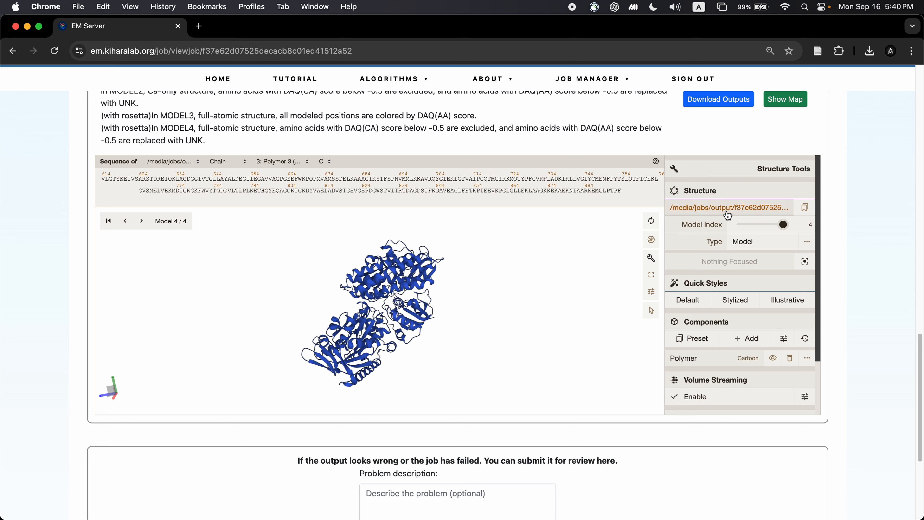
# Download the output files of the finished DeepMainMast job
pyautogui.scroll(1, 744, 117)
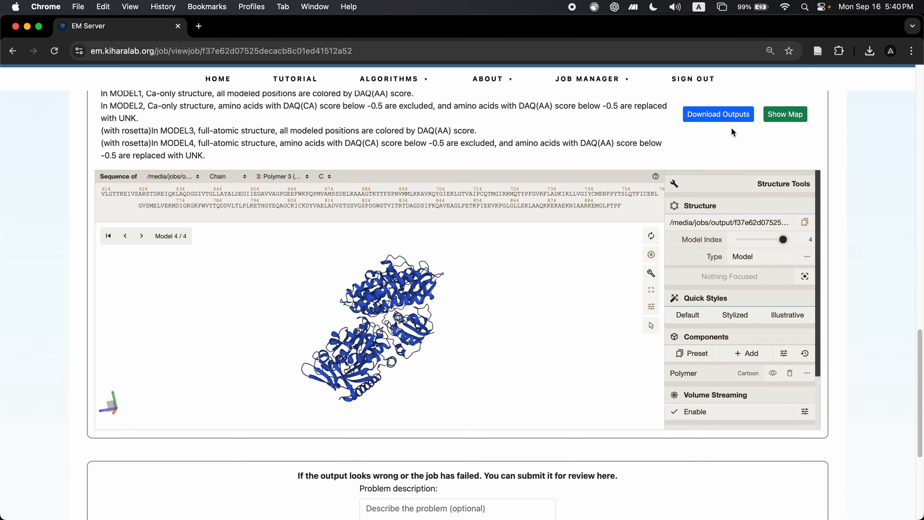
pyautogui.click(731, 118)
pyautogui.scroll(-1, 895, 181)
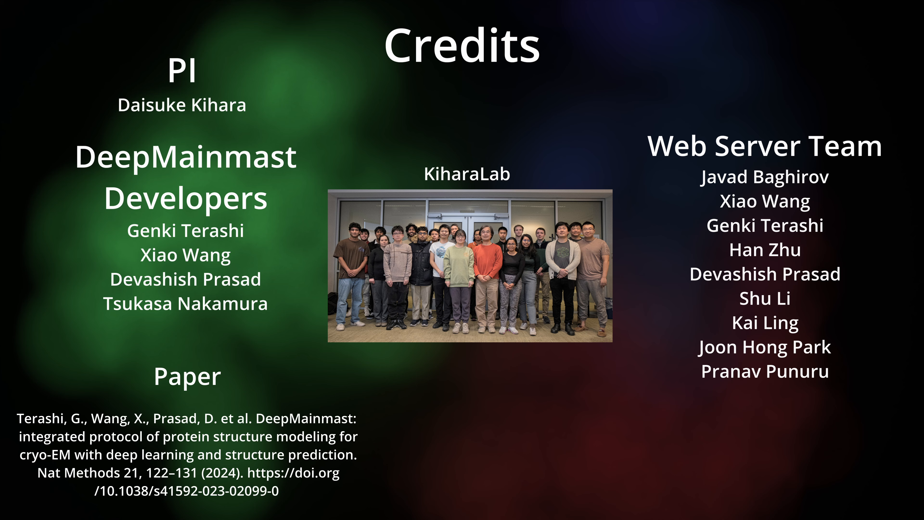